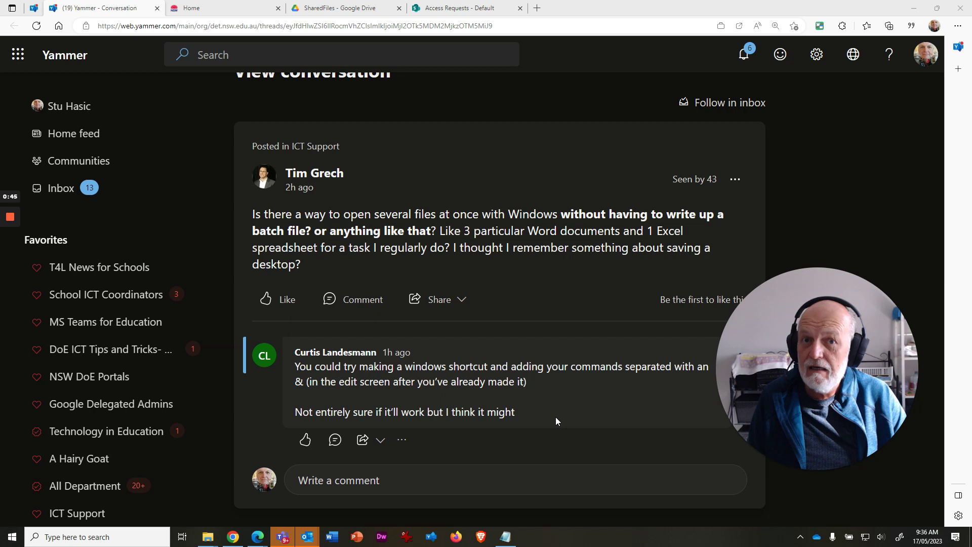
Minimise the browser showing the Yammer question to reveal the desktop and Documents window
click(914, 9)
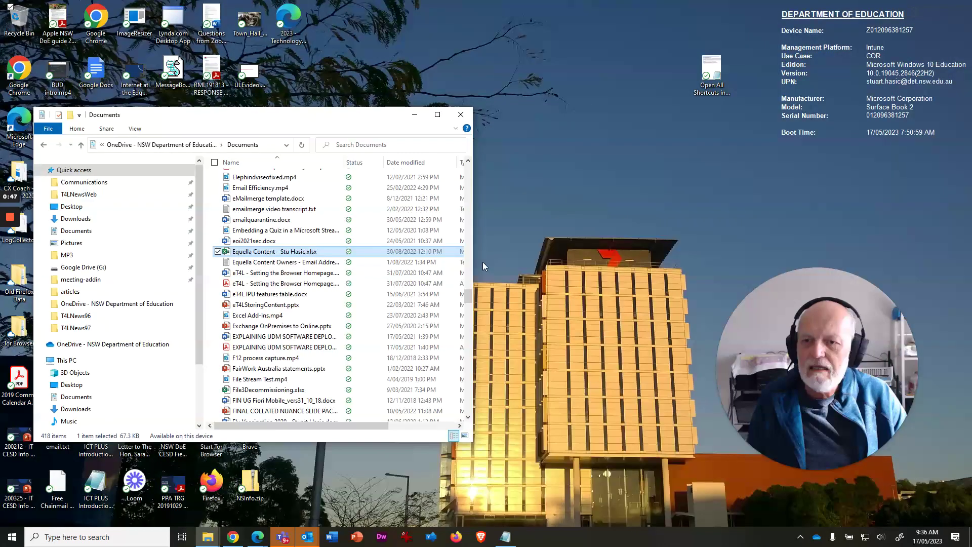
Move the Documents window toward the upper left, clearing space on the desktop
drag(294, 115, 384, 80)
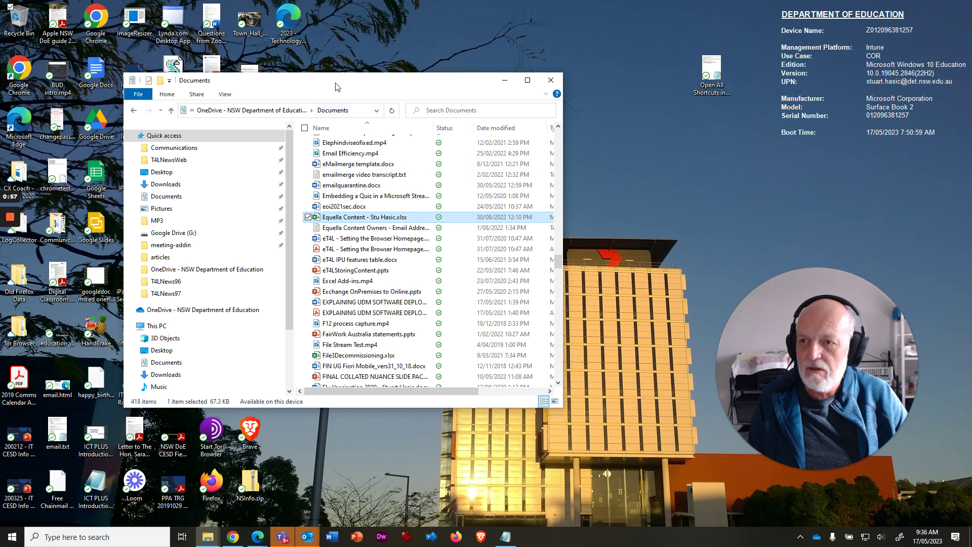
drag(336, 87, 309, 69)
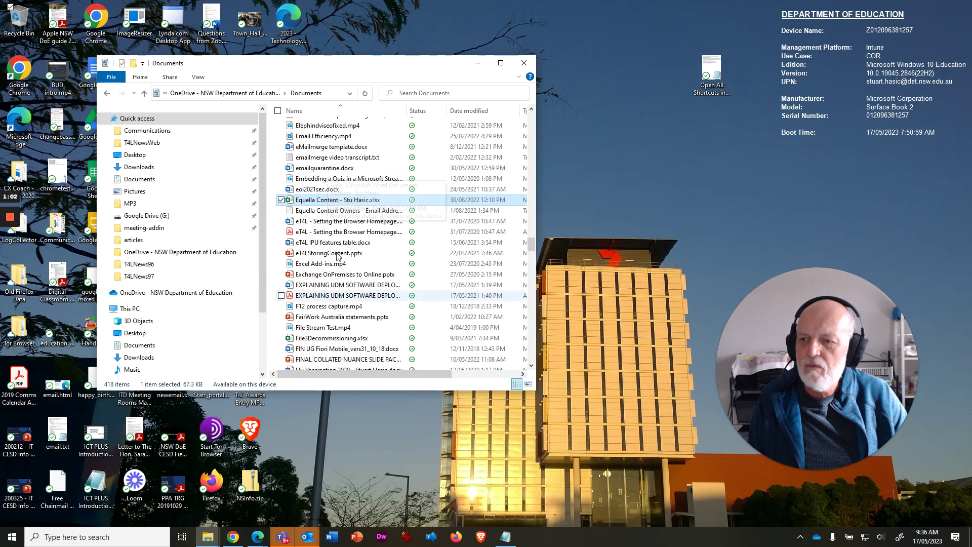
click(671, 173)
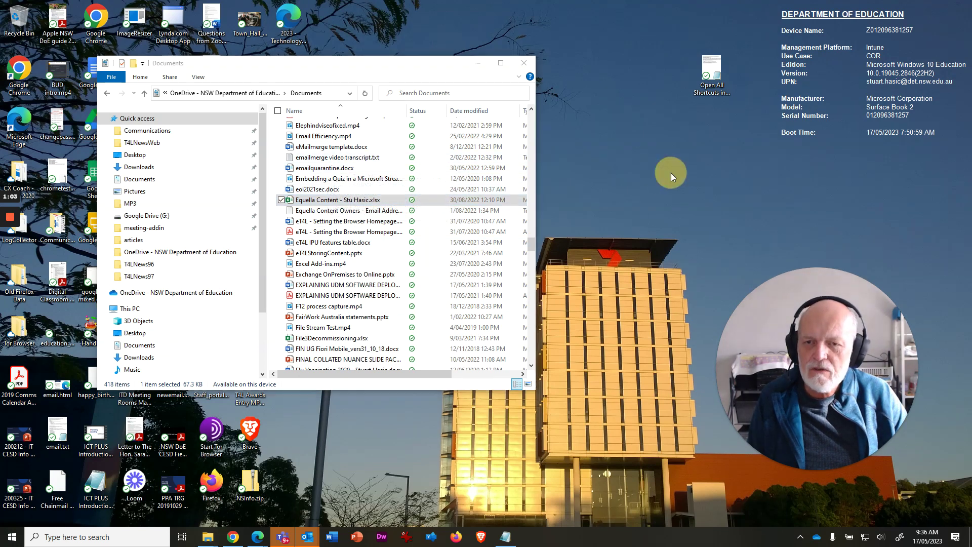
right_click(671, 172)
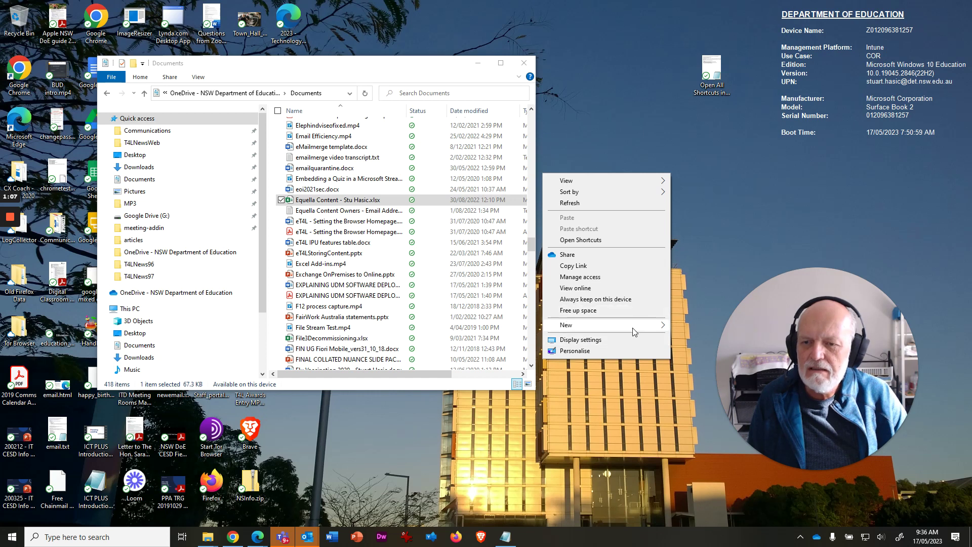
Create a desktop folder named Daily Tasks, open it, and place its window on the right
mouse_move(635, 332)
click(707, 327)
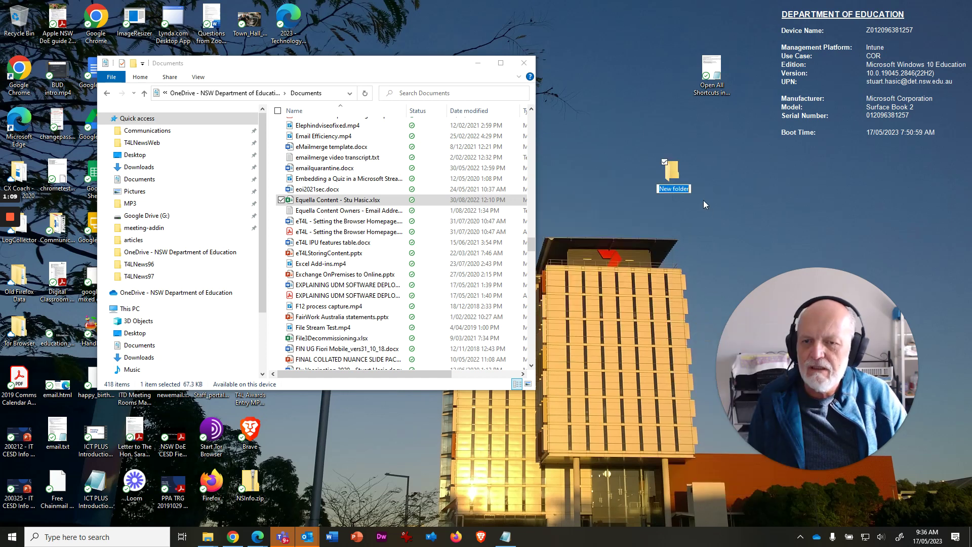
text(Daily Tasks)
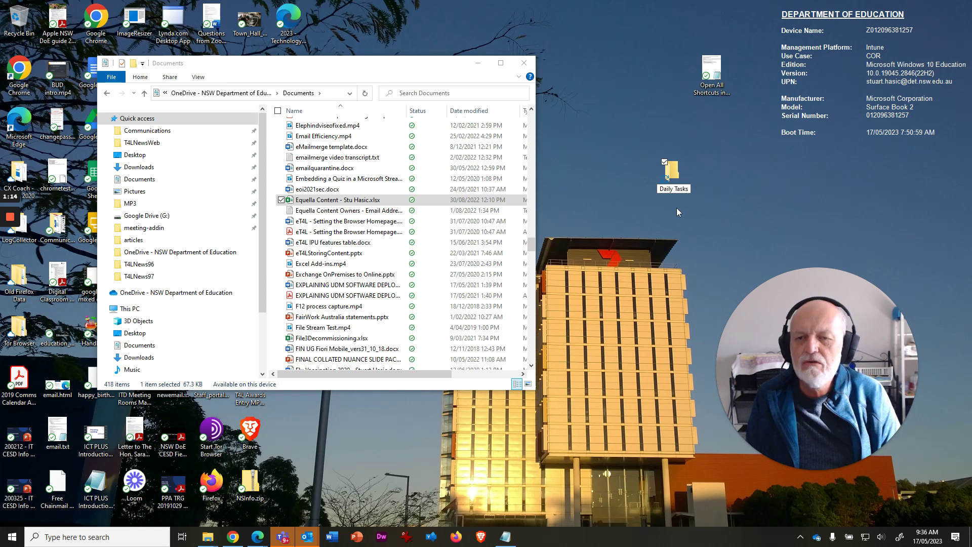
click(684, 208)
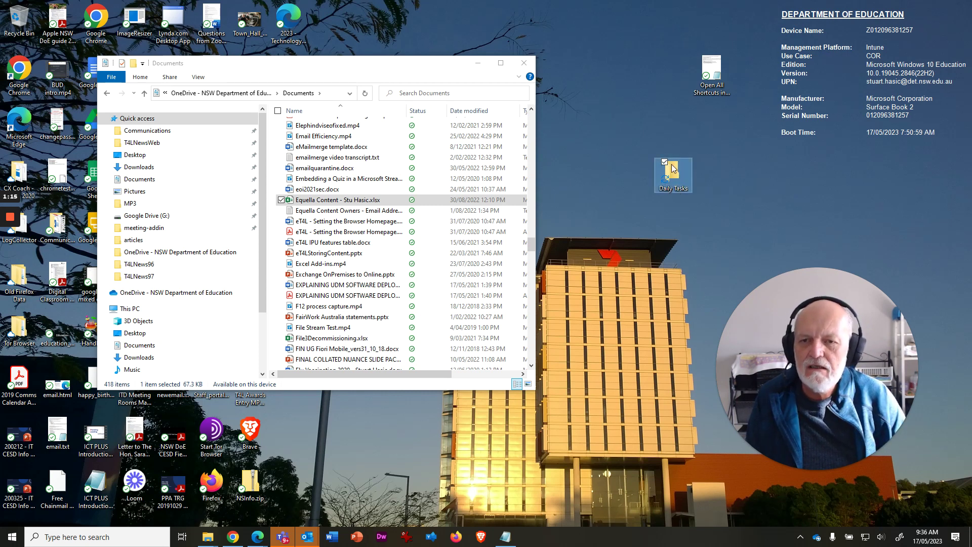
double_click(673, 172)
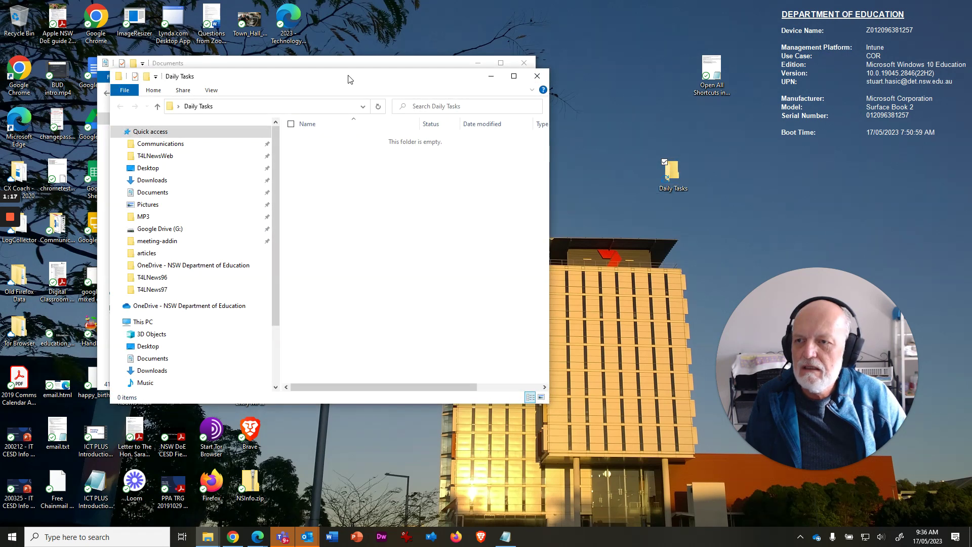
drag(348, 70, 724, 128)
drag(849, 433, 877, 451)
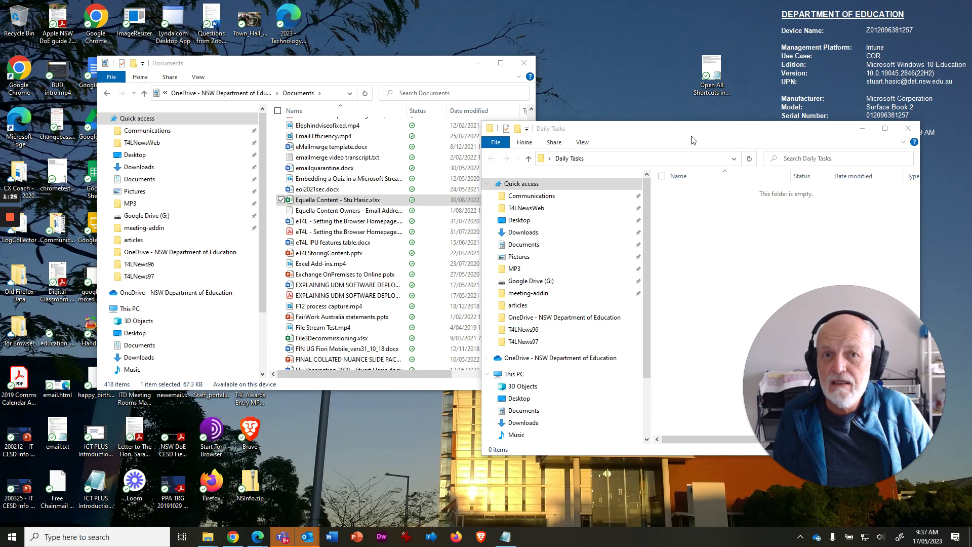
Add shortcuts to the Equella Content spreadsheet and the eT4L homepage document in Daily Tasks
drag(367, 67, 345, 56)
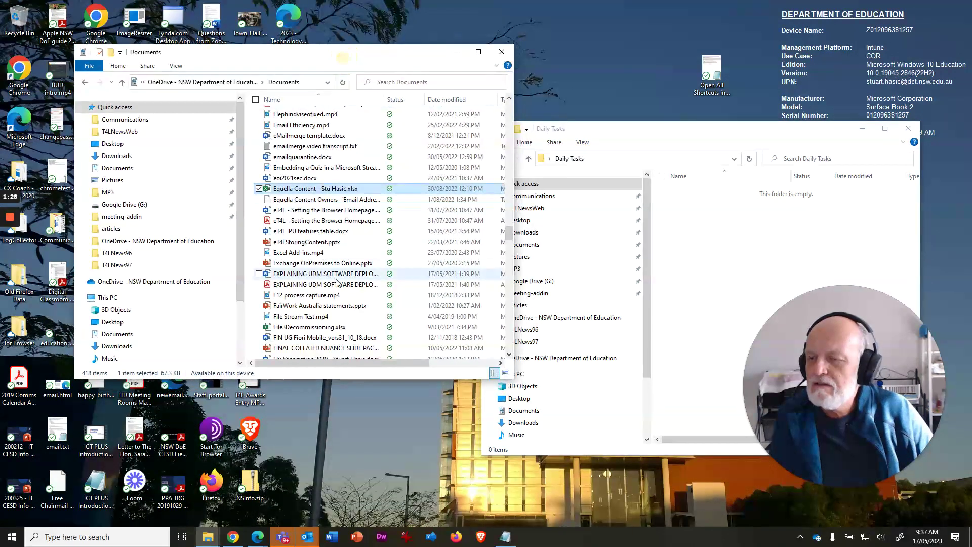
click(295, 189)
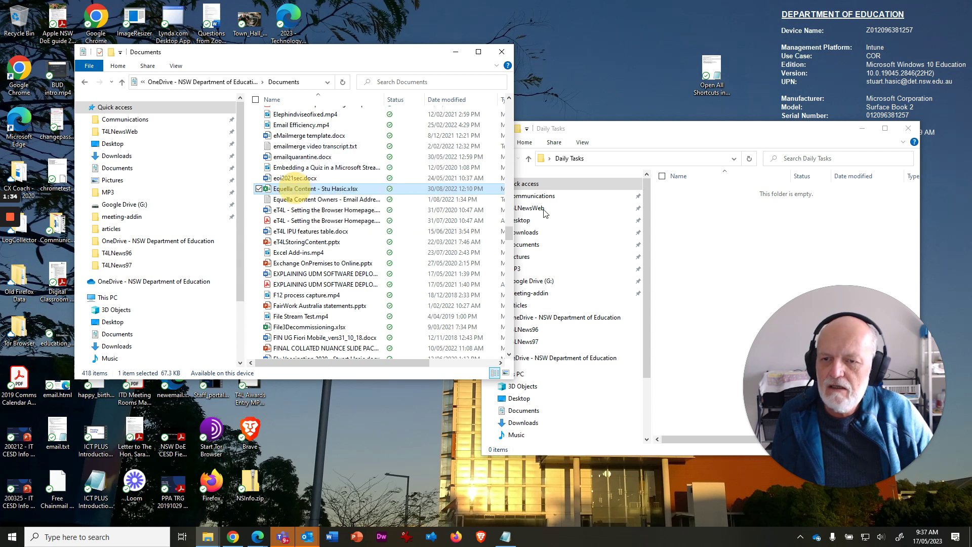
drag(544, 212, 742, 258)
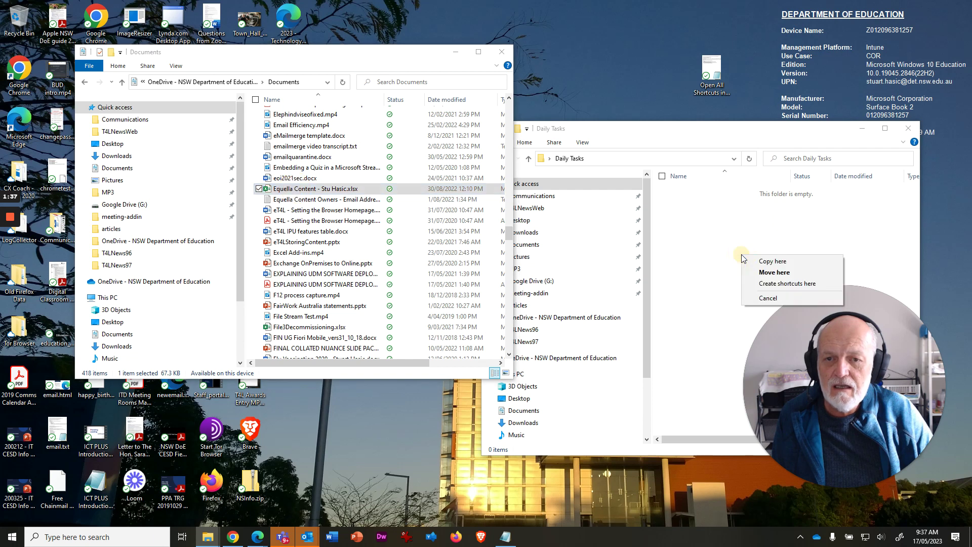
click(788, 283)
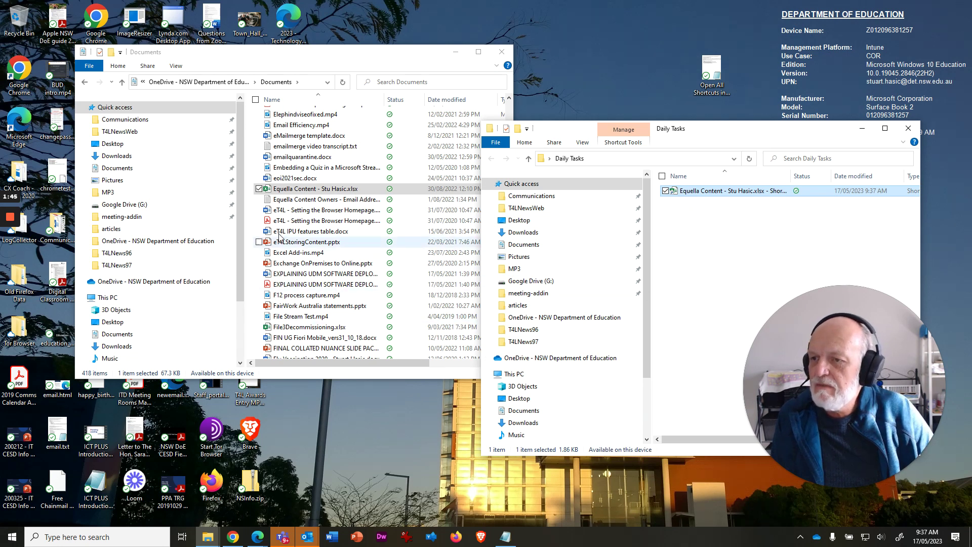
drag(315, 217, 759, 279)
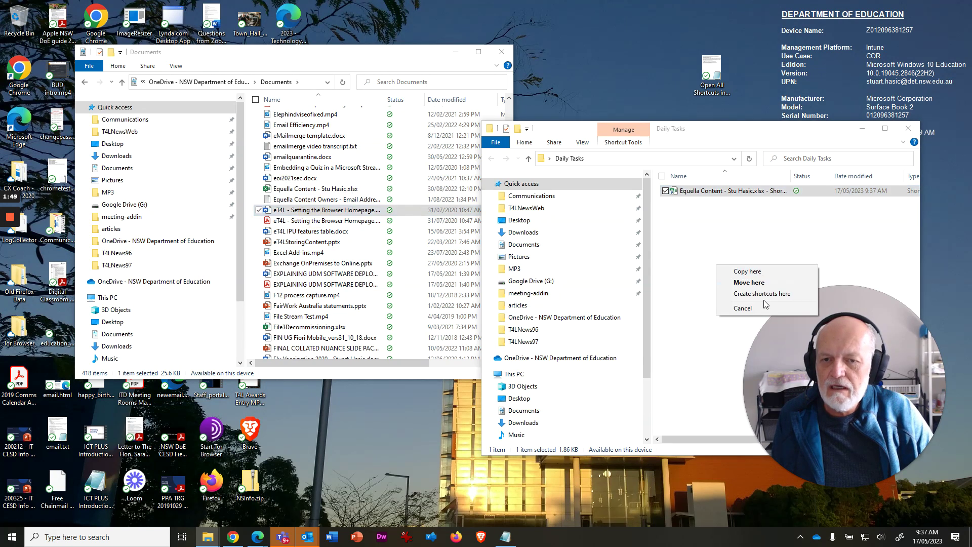
click(762, 294)
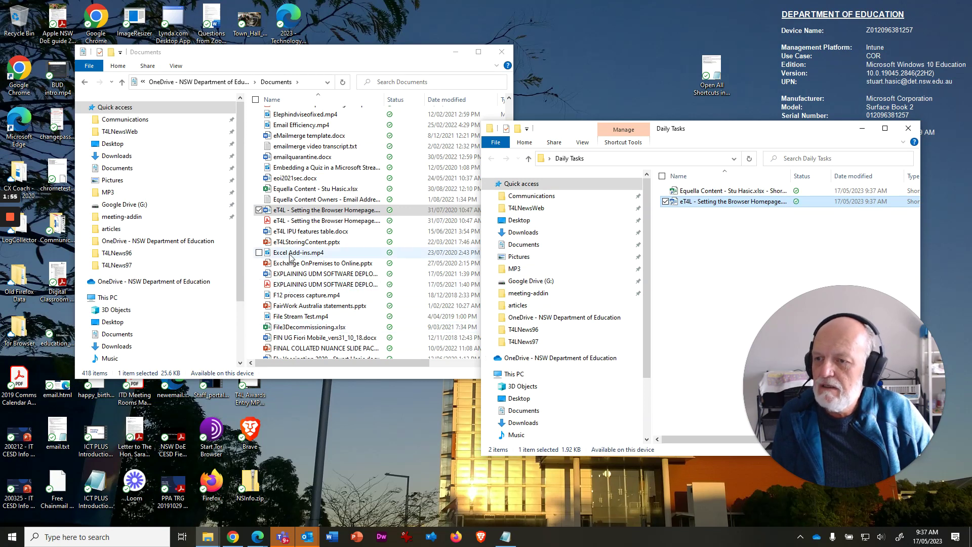
Add shortcuts to eT4LStoringContent.pptx, the Embedding a Quiz video and the UDM explainer file
drag(303, 242, 708, 263)
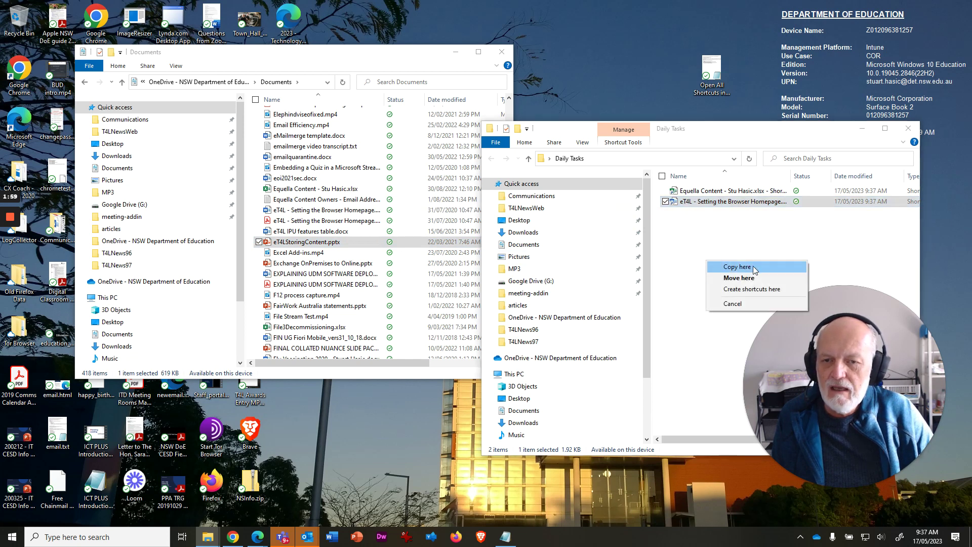
click(766, 293)
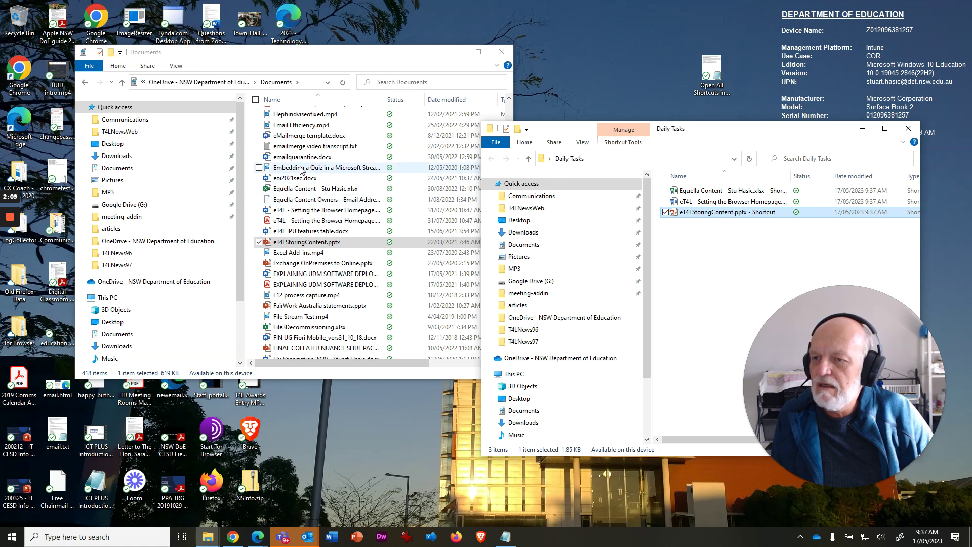
drag(291, 168, 699, 280)
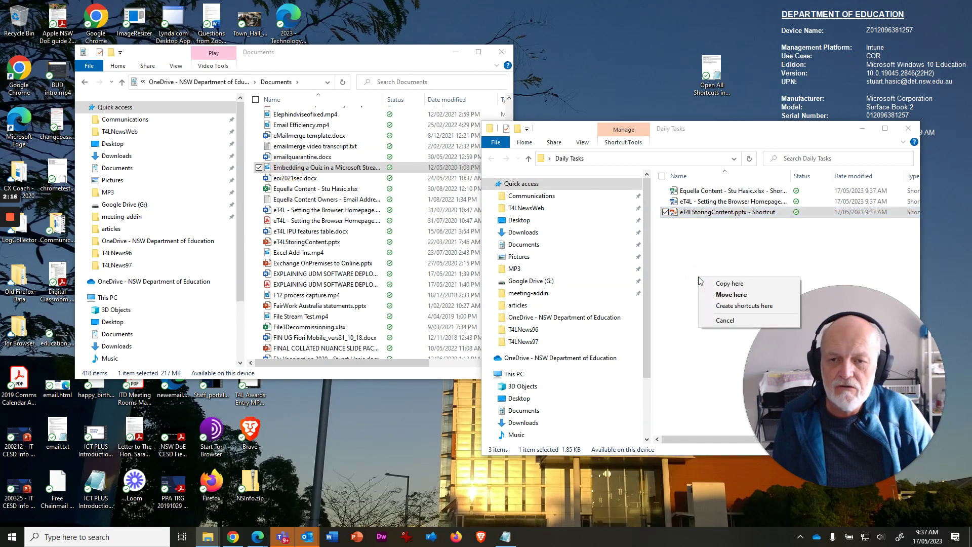
click(724, 308)
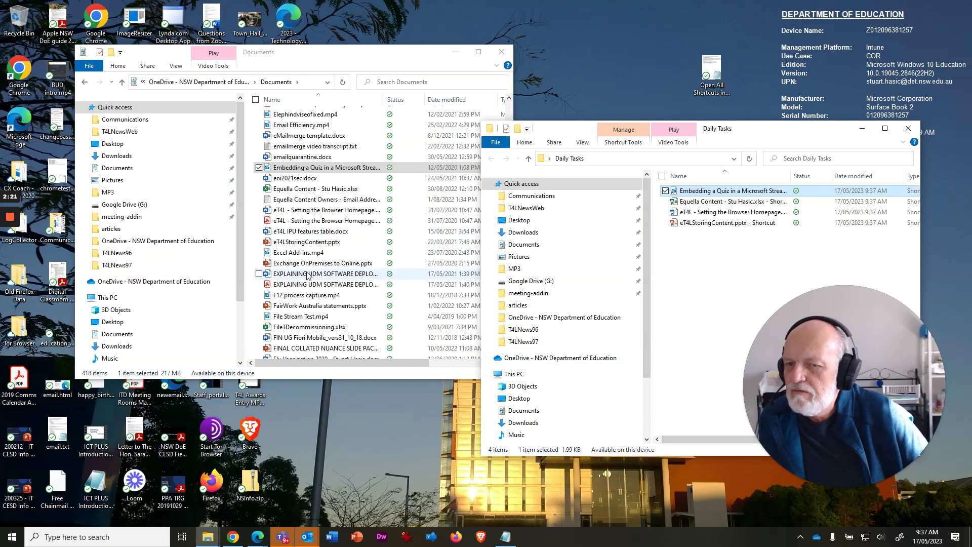
drag(308, 275, 725, 283)
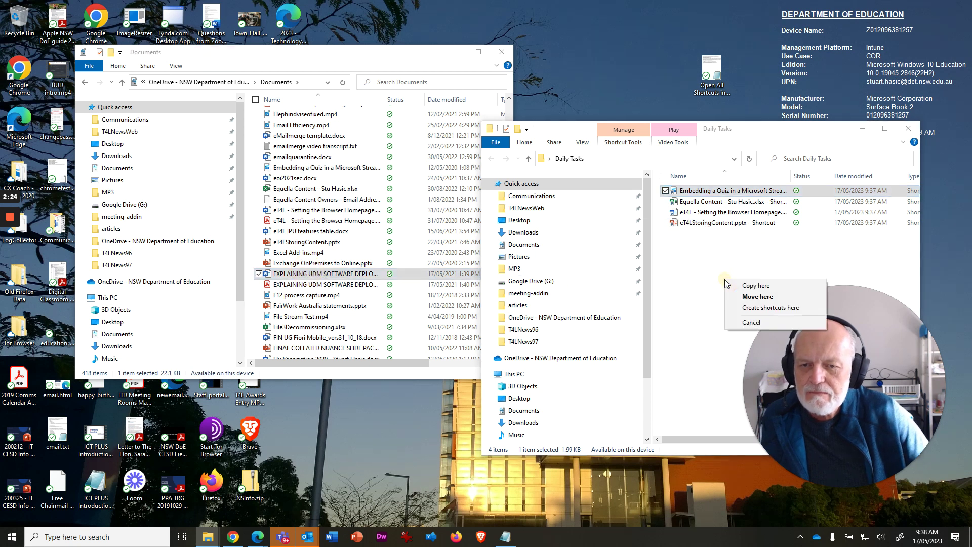
click(773, 308)
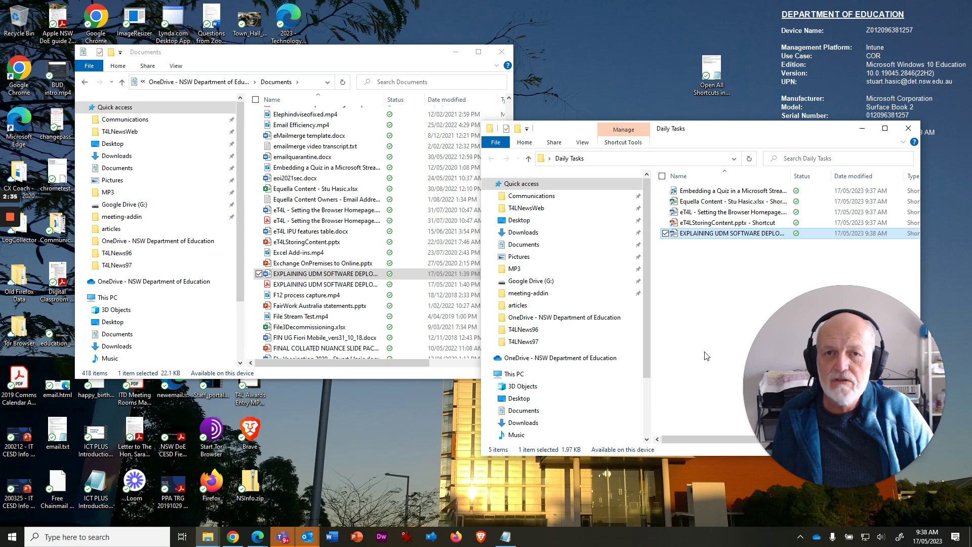
click(731, 292)
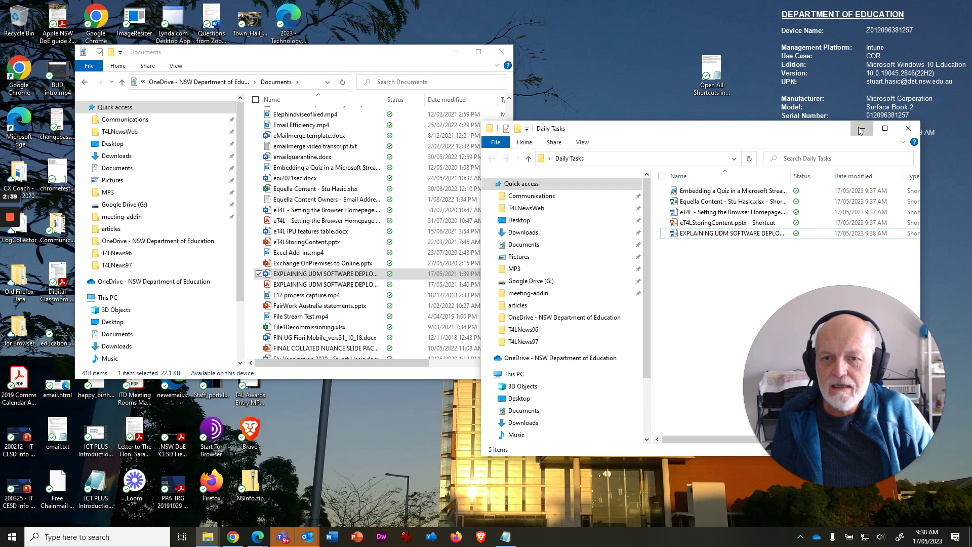
Confirm Daily Tasks holds five shortcuts, close both folder windows, and open the Open All Shortcuts script
click(909, 131)
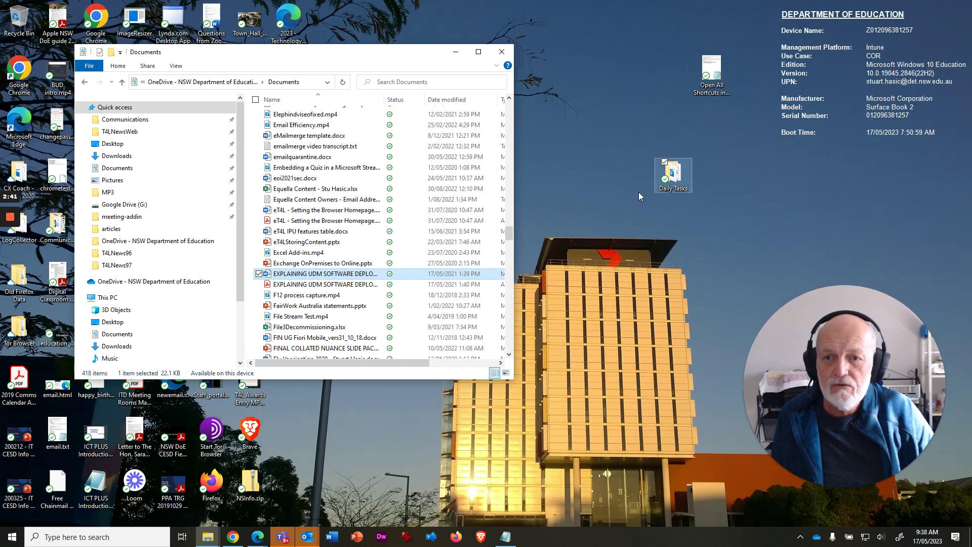
double_click(679, 180)
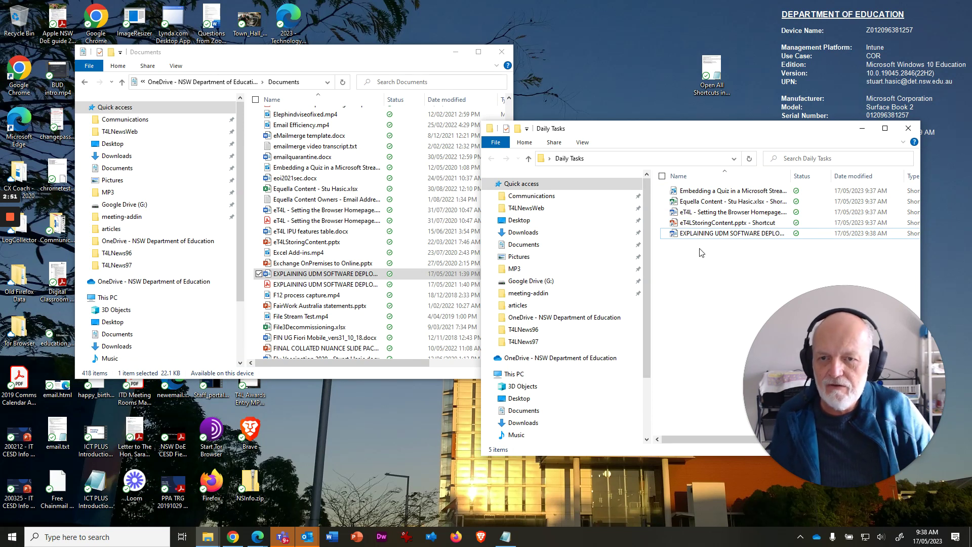
click(455, 52)
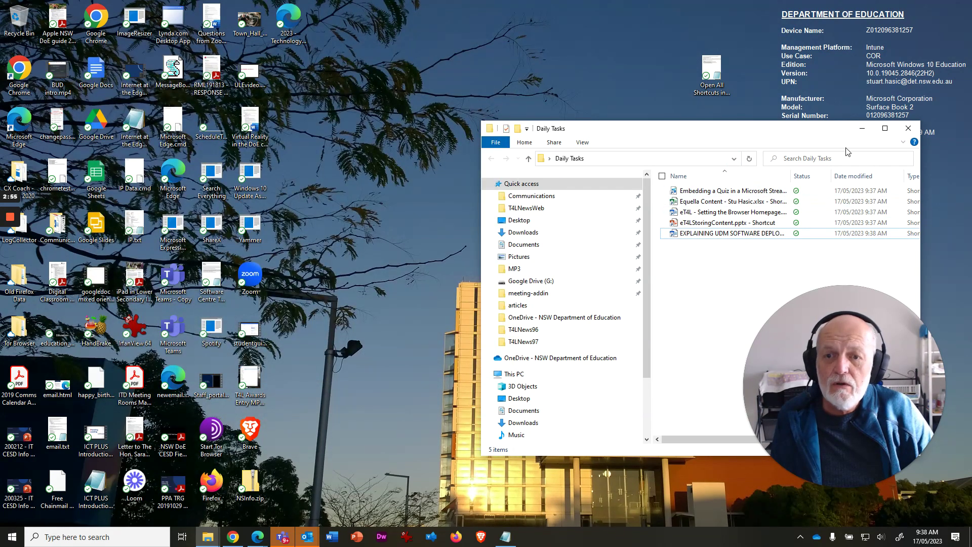
click(908, 130)
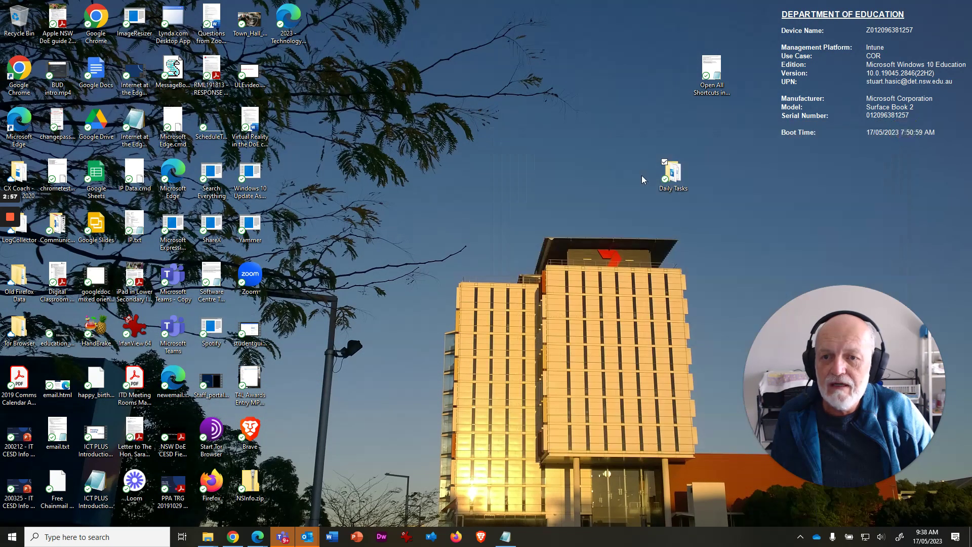
double_click(712, 71)
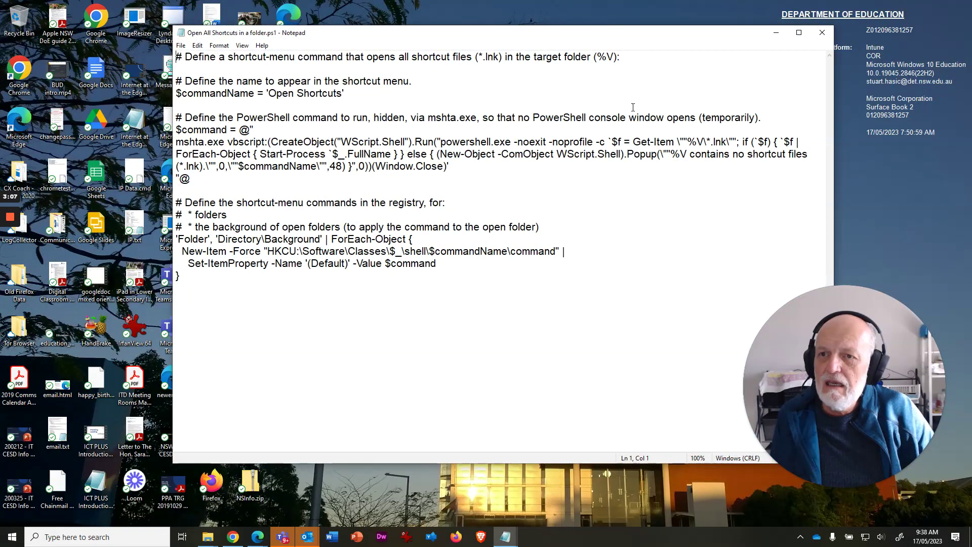
Review the Open All Shortcuts script, highlighting its HKCU registry path, then close Notepad
drag(607, 34, 578, 29)
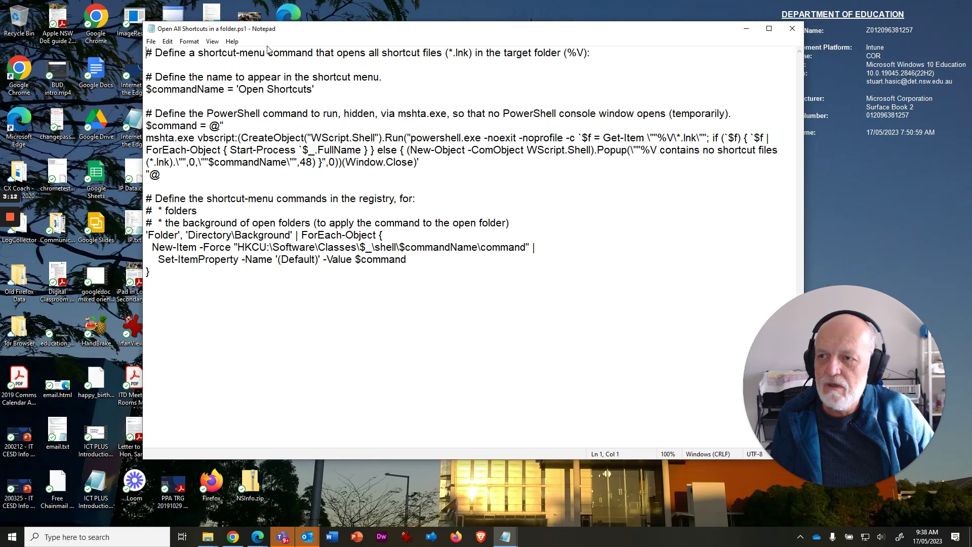
drag(670, 28, 593, 41)
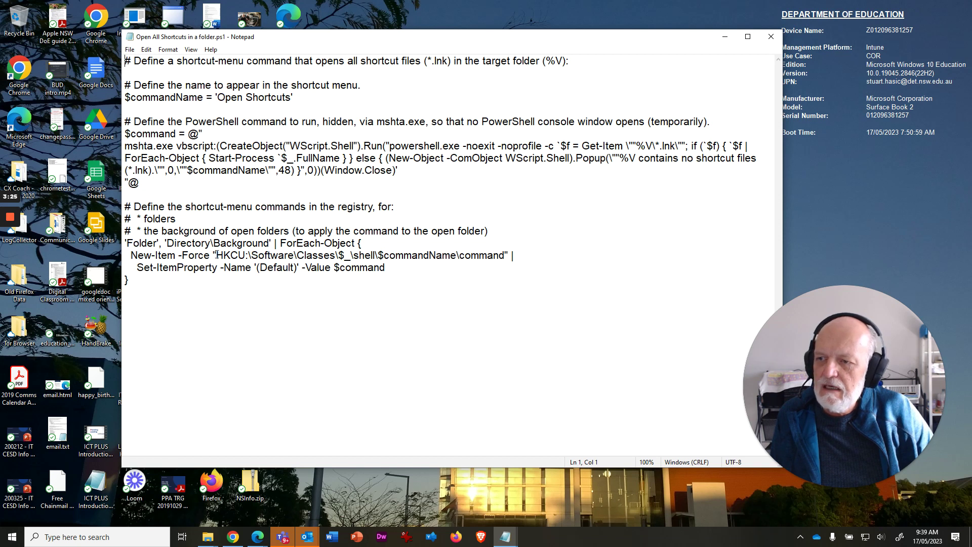
drag(217, 255, 505, 256)
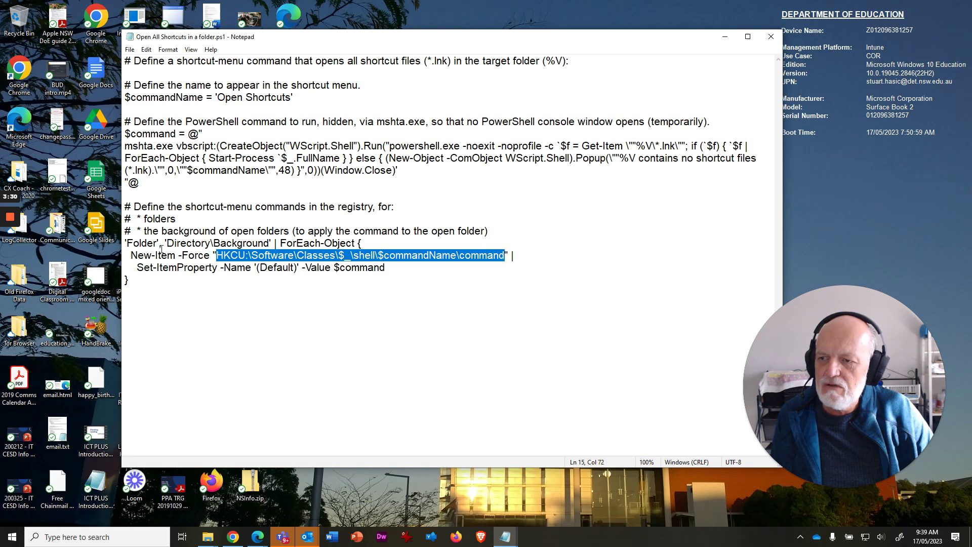
click(480, 347)
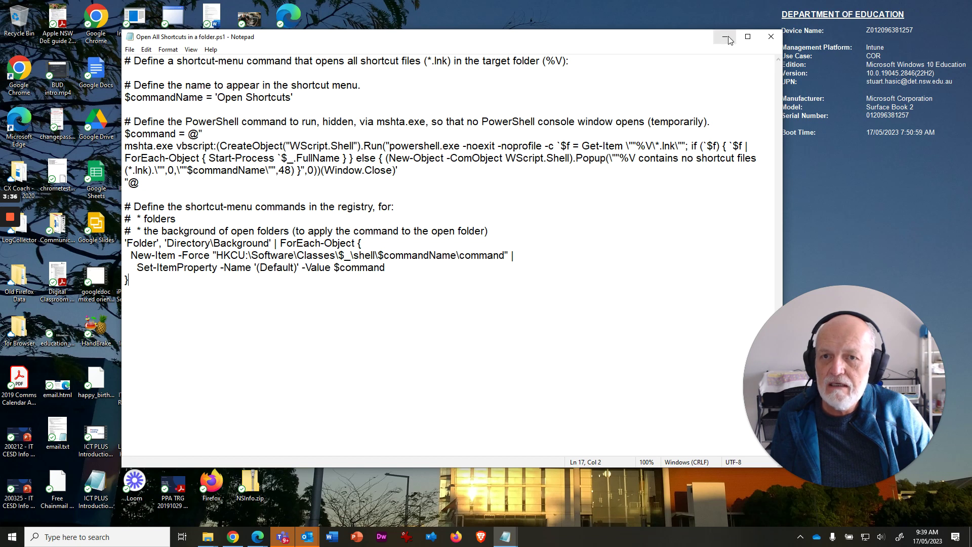
click(771, 36)
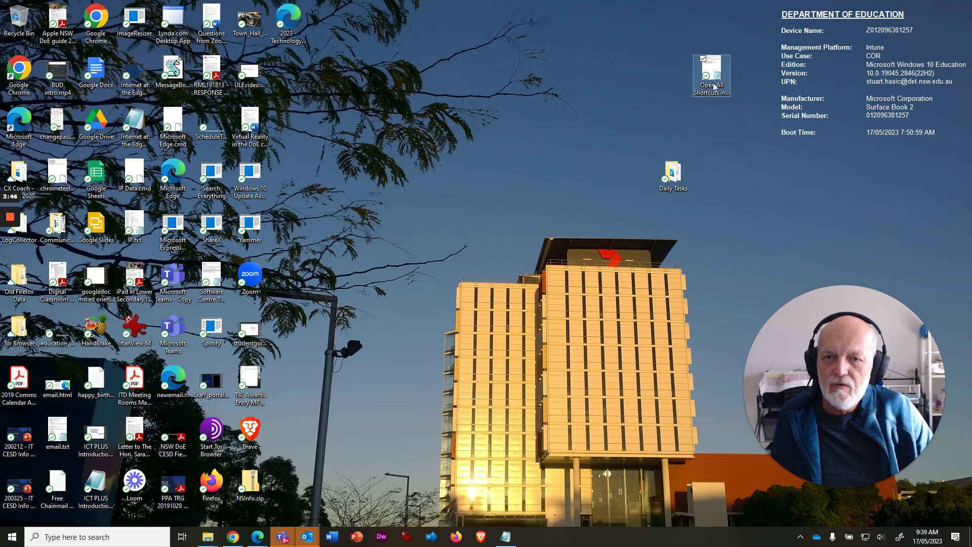
Run the Open All Shortcuts in a folder.ps1 script with PowerShell
right_click(712, 66)
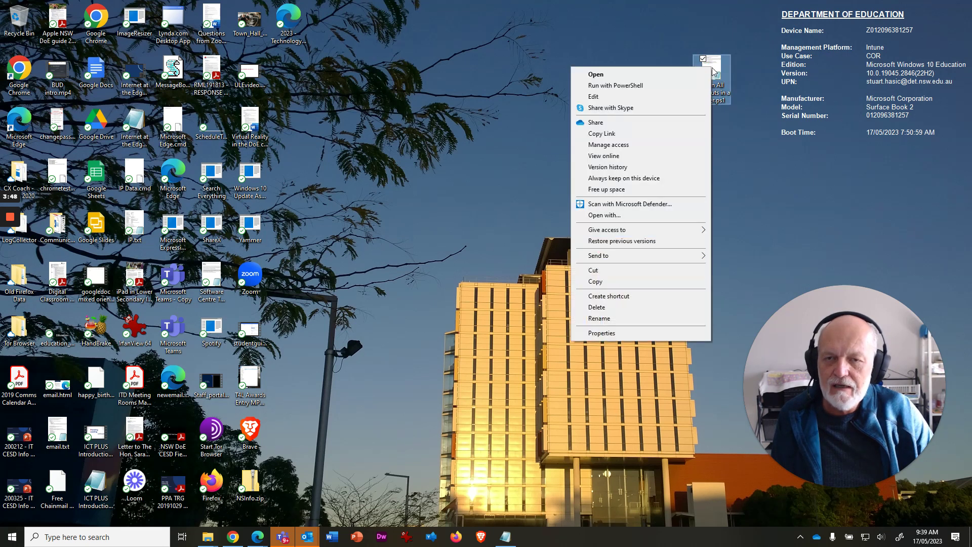
click(638, 91)
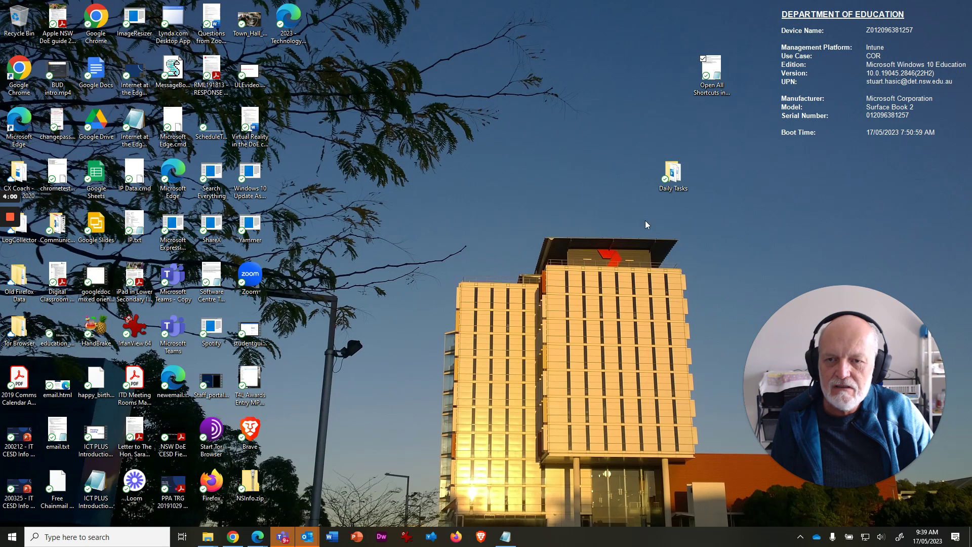
Show the Daily Tasks folder's context menu, which now includes Open Shortcuts
right_click(672, 174)
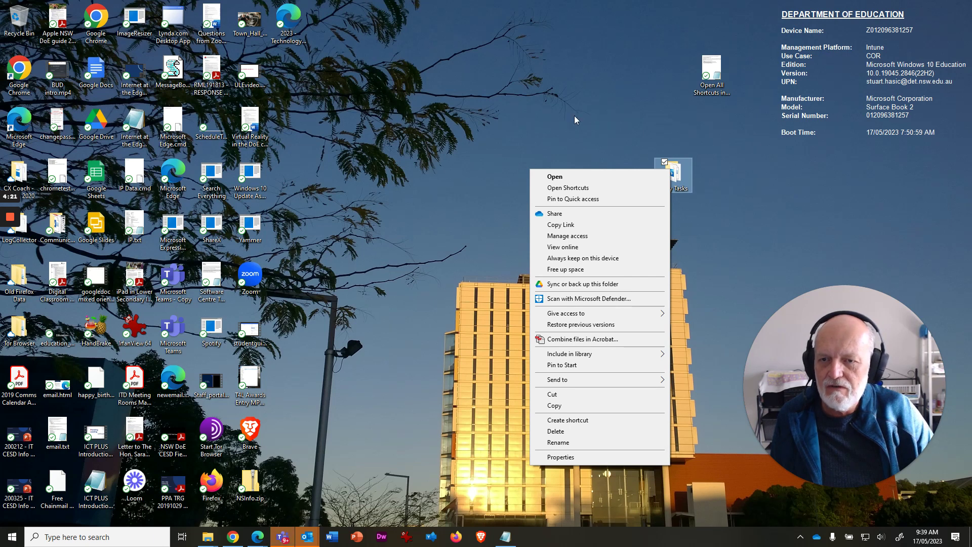
Open all Daily Tasks shortcuts with Open Shortcuts, close the video, and switch to Word
click(568, 188)
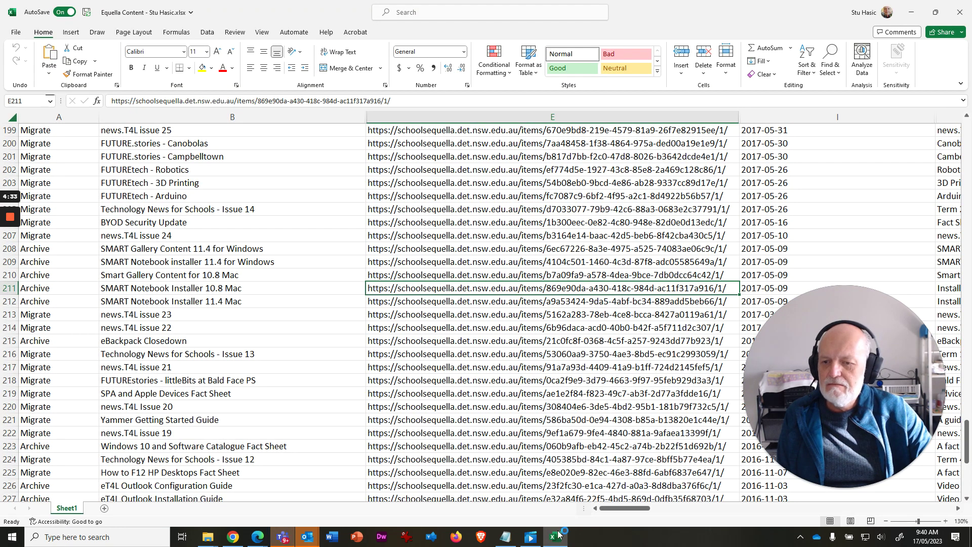
click(528, 540)
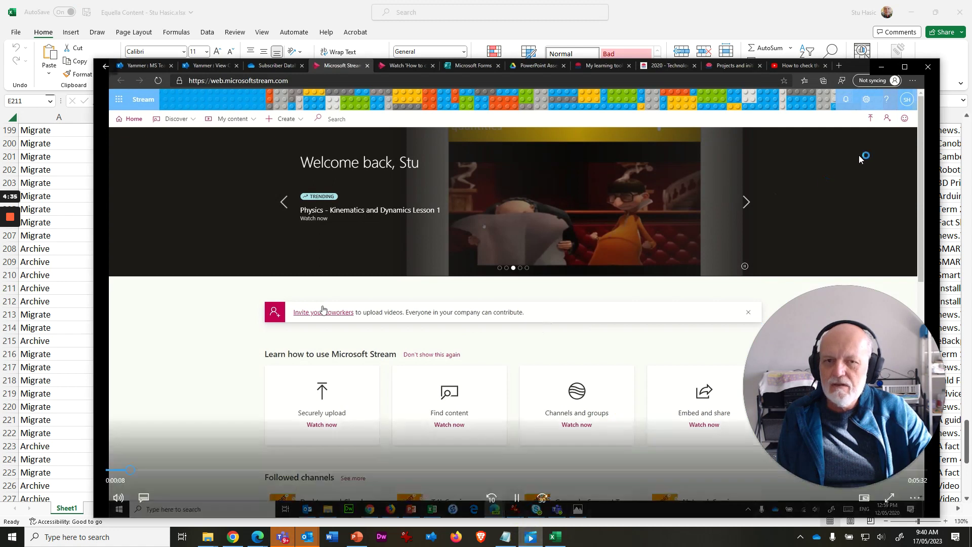
click(930, 72)
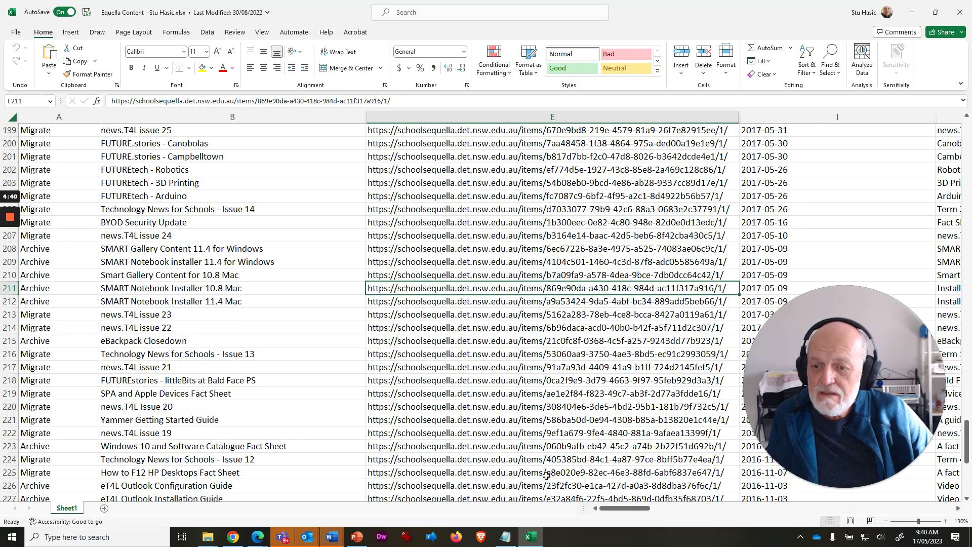
click(332, 537)
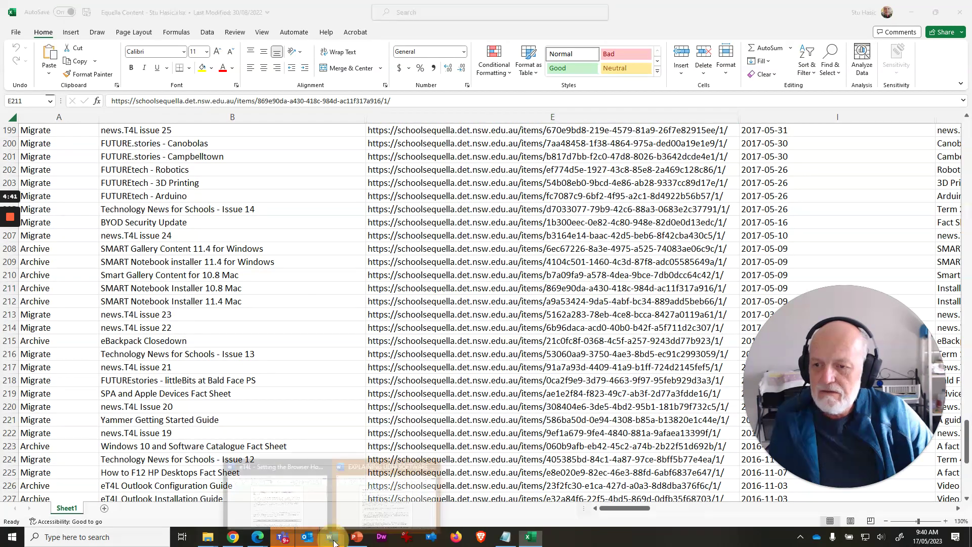
View the UDM deployment delays and homepage Word documents, then the eT4LStoringContent presentation
click(351, 501)
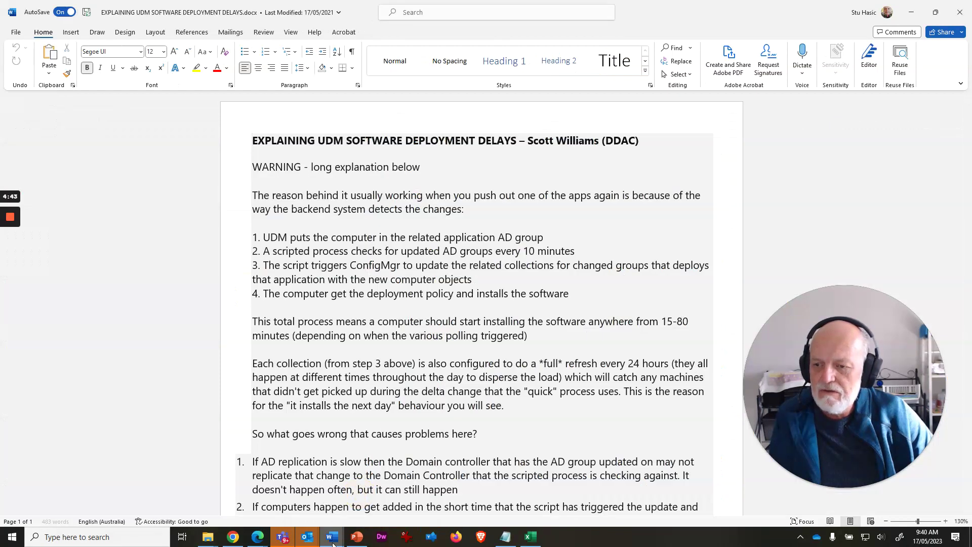
mouse_move(329, 537)
click(293, 499)
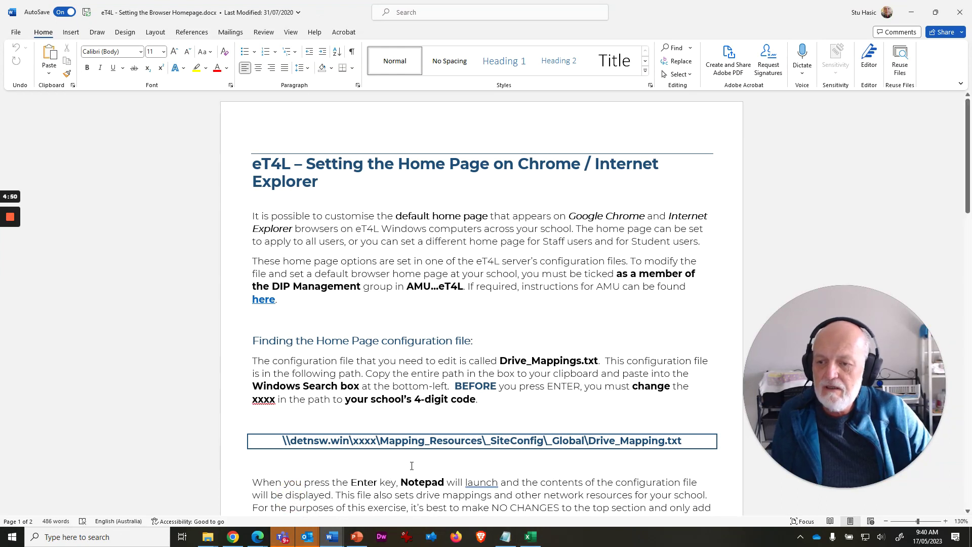
click(357, 537)
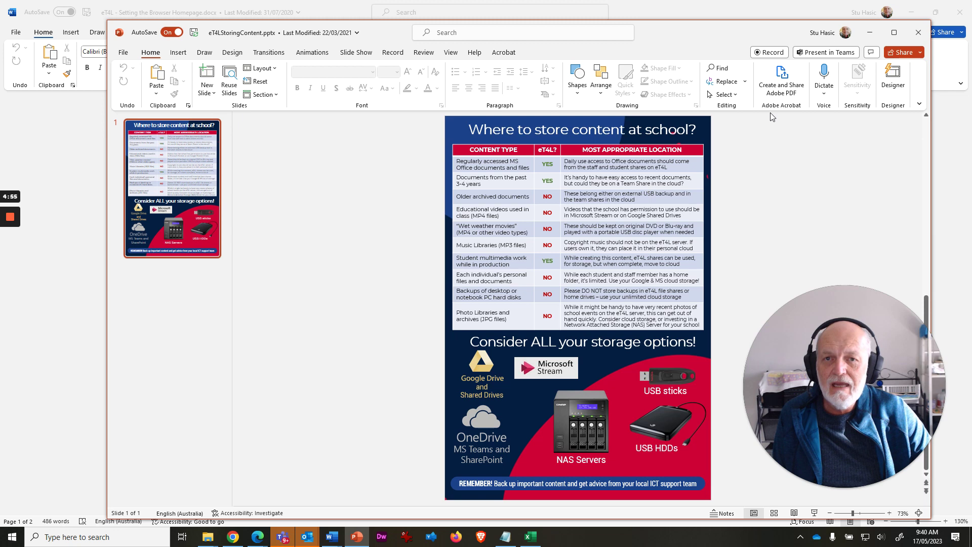
Minimise PowerPoint, both Word documents and Excel, then reopen the Daily Tasks folder
click(870, 31)
click(911, 12)
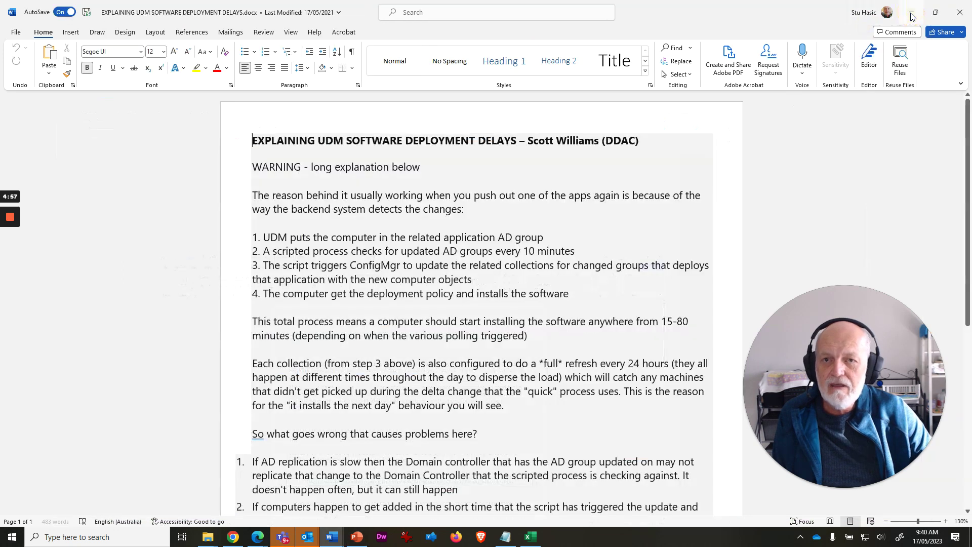
click(911, 12)
click(911, 12)
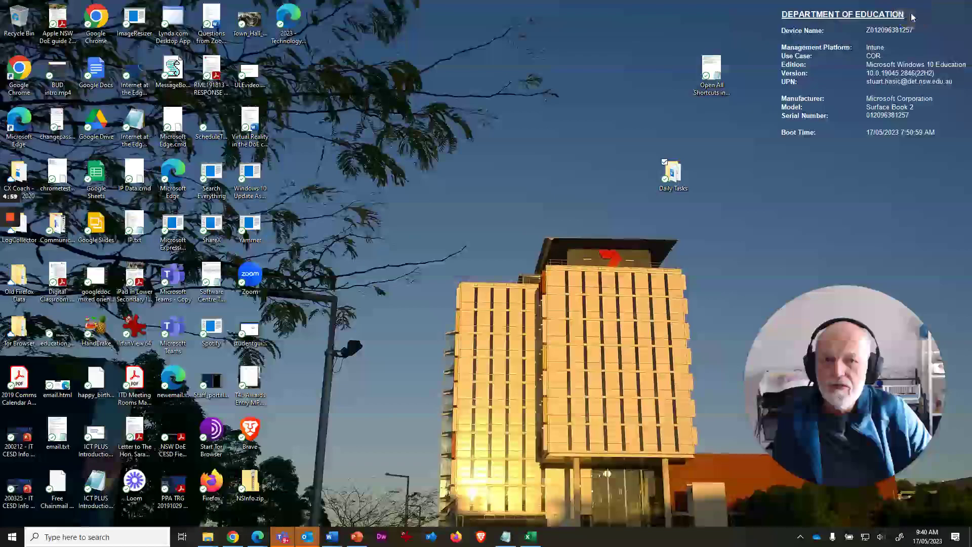
double_click(677, 175)
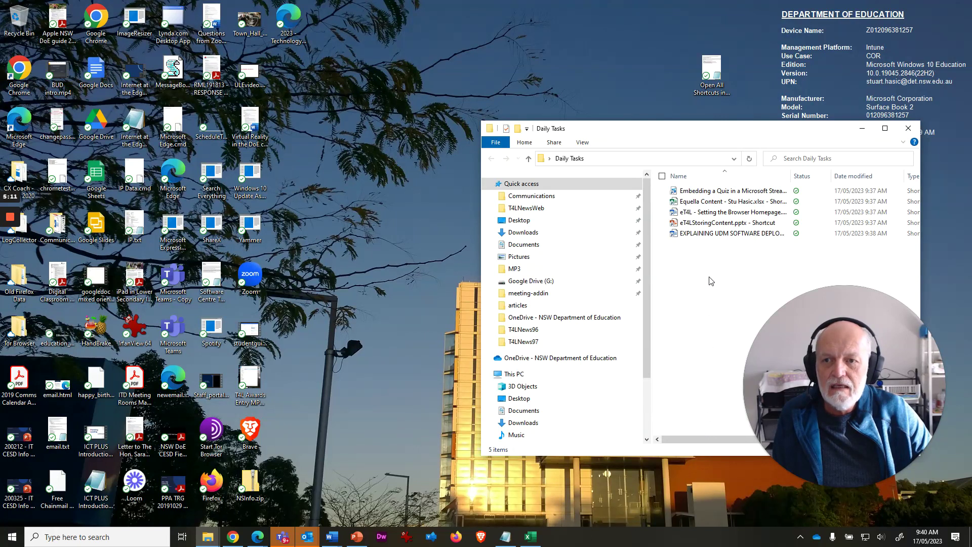
click(908, 129)
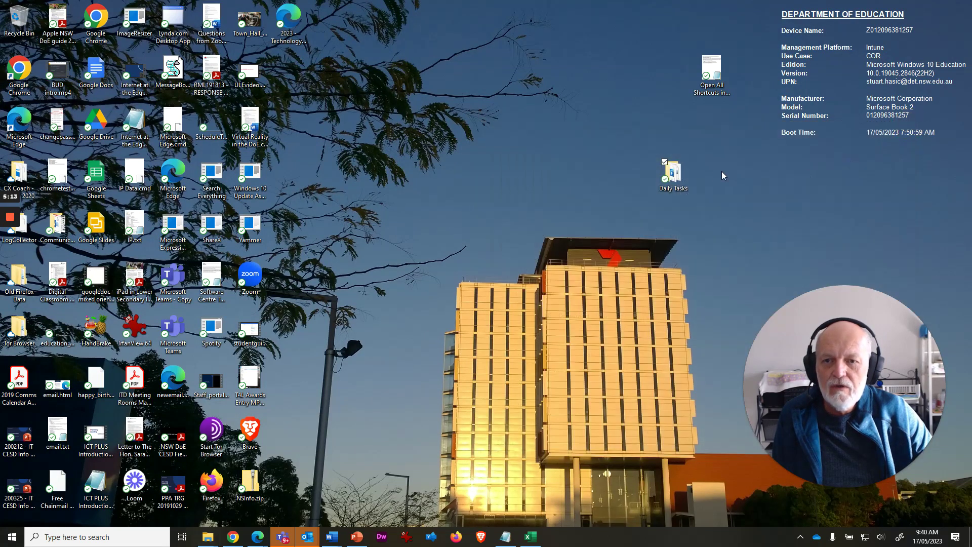
right_click(675, 174)
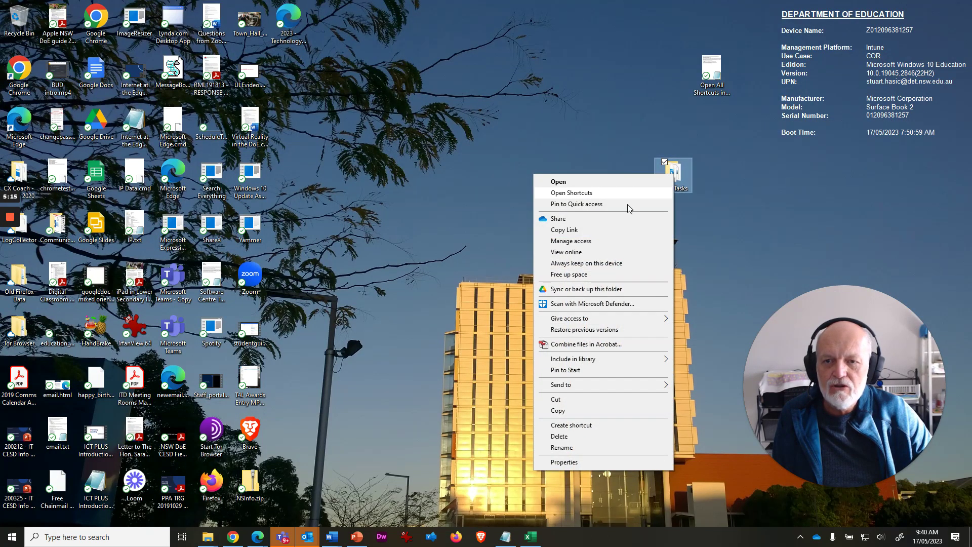
click(794, 238)
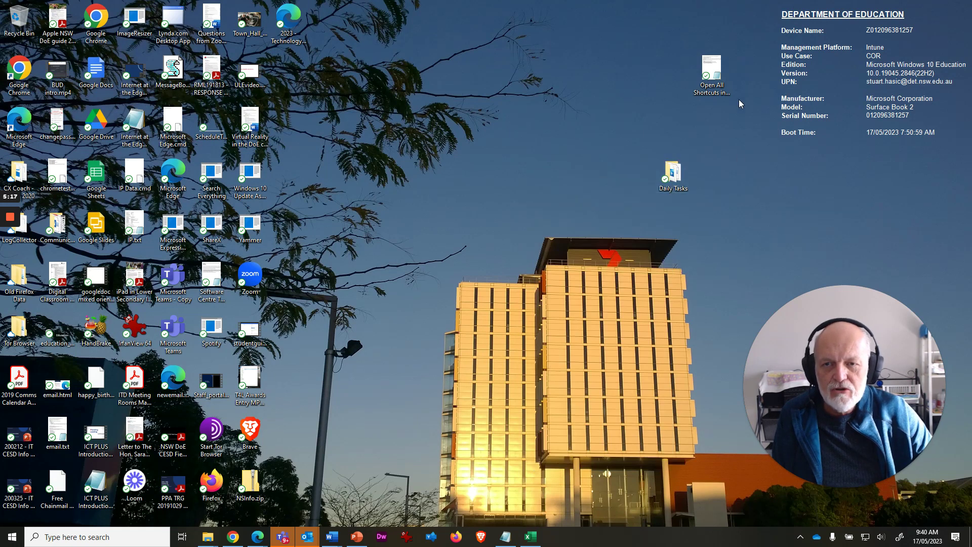
right_click(711, 65)
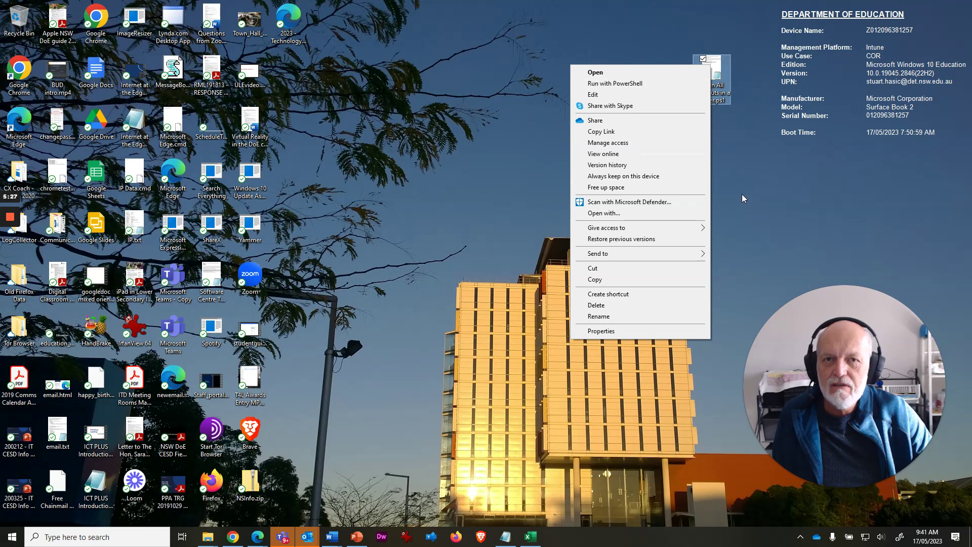
click(784, 223)
right_click(666, 168)
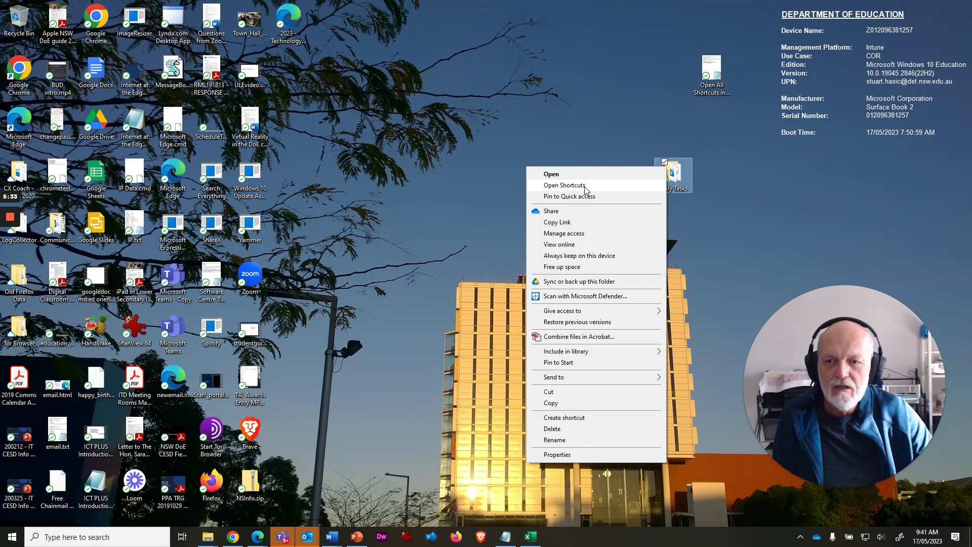
click(733, 187)
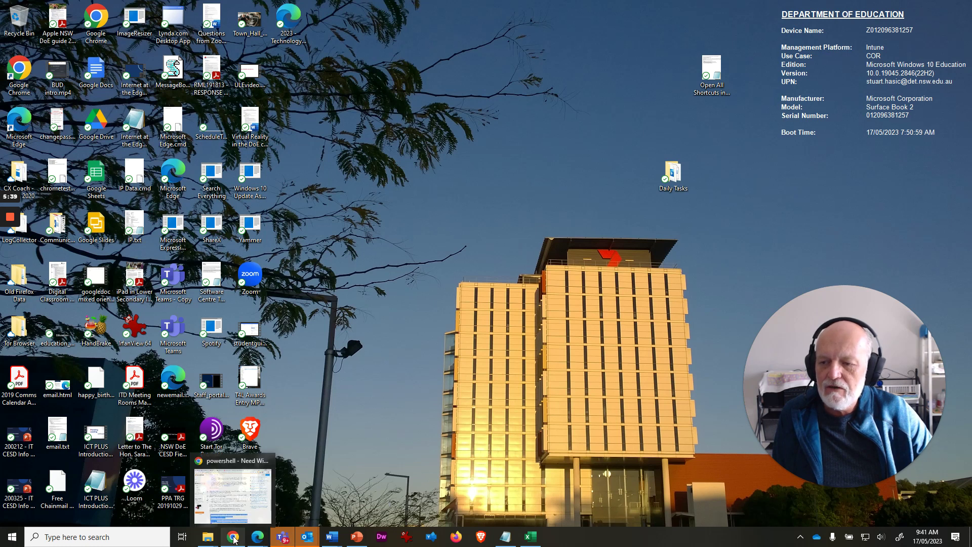
Download 'Open All Shortcuts in a folder.ps1' from Google Drive past the virus warning, then return to the Yammer conversation
mouse_move(258, 537)
click(297, 501)
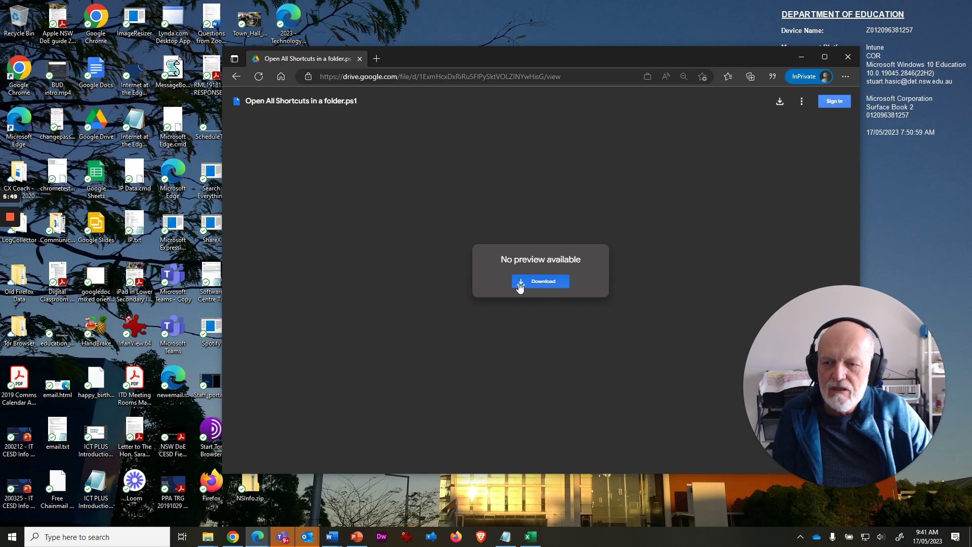
click(538, 284)
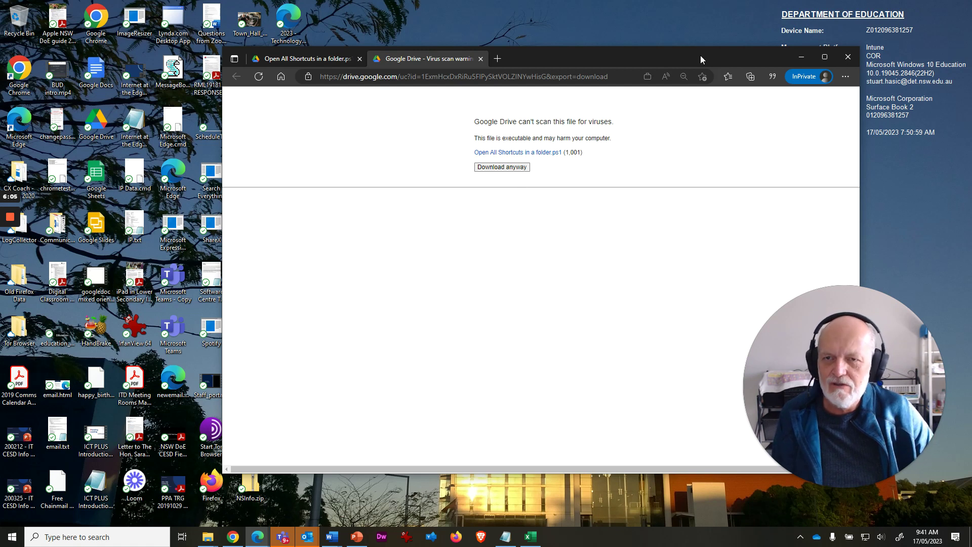
click(503, 171)
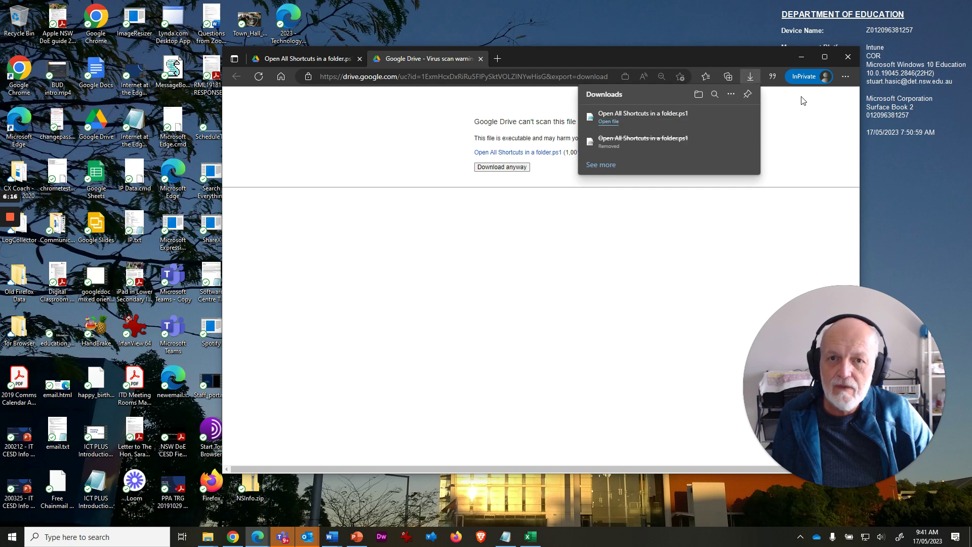
click(849, 61)
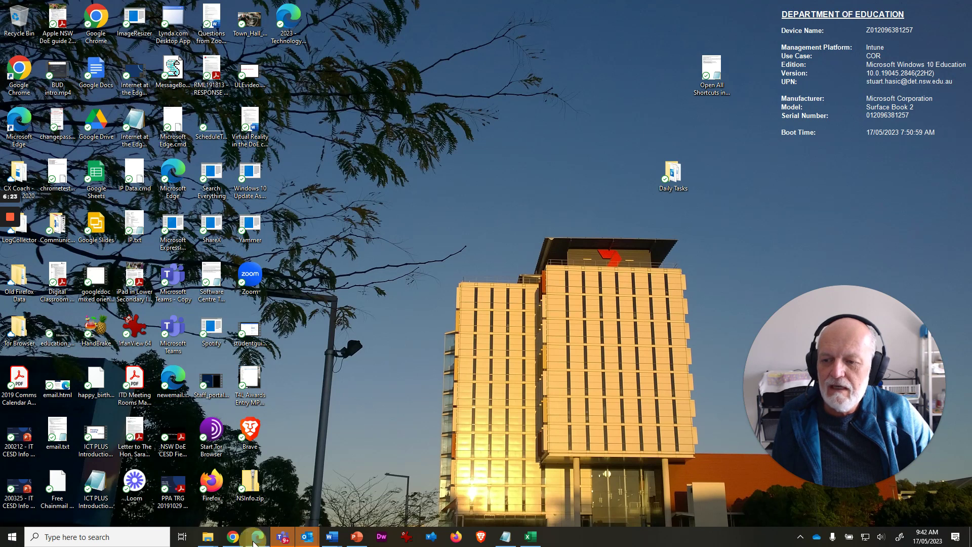
click(258, 537)
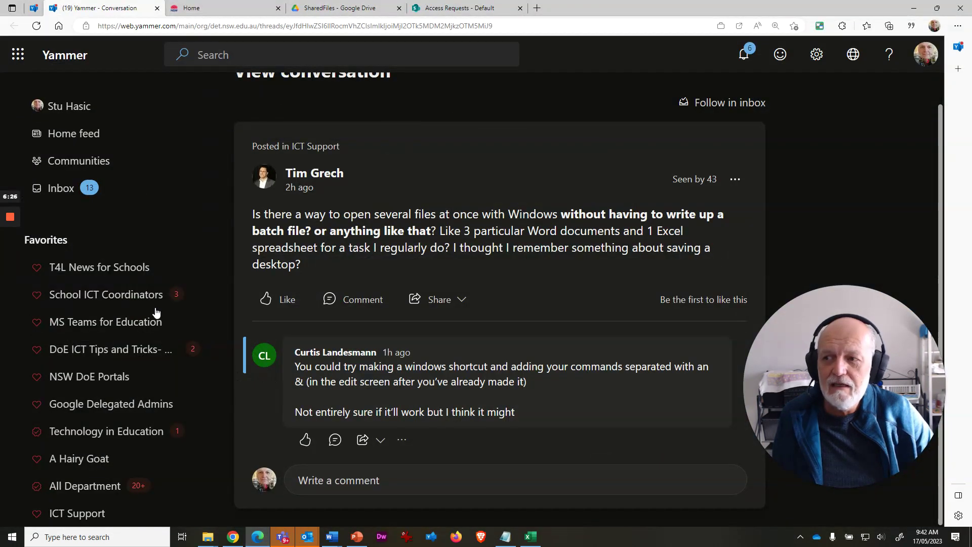